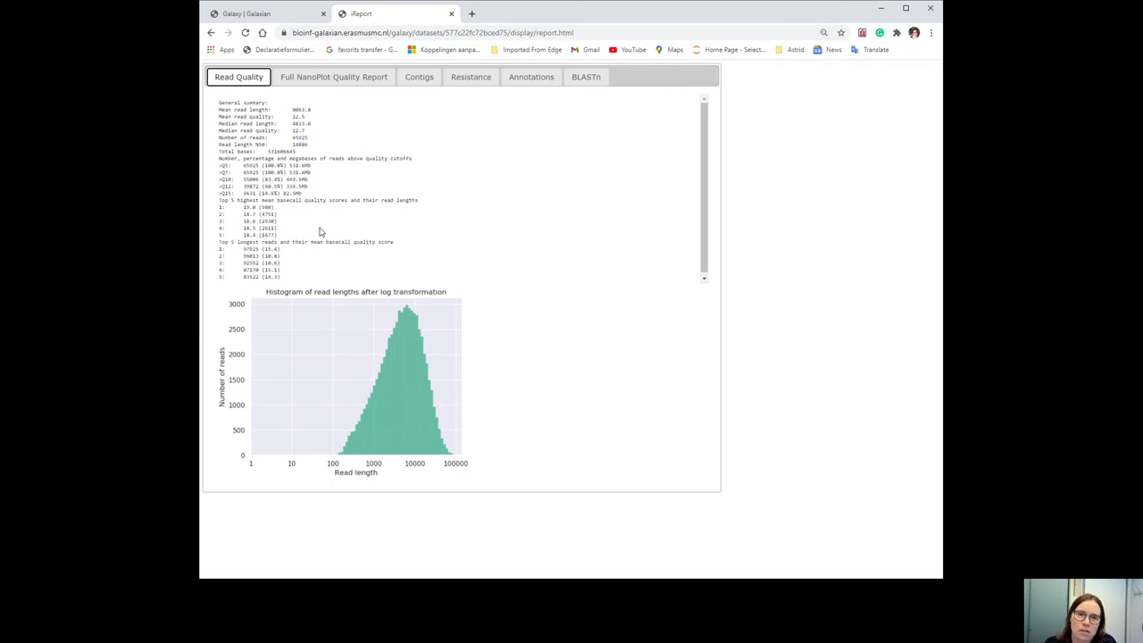
# Step: Open the full NanoPlot quality report and review its summary statistics and read length and quality plots
pyautogui.click(338, 80)
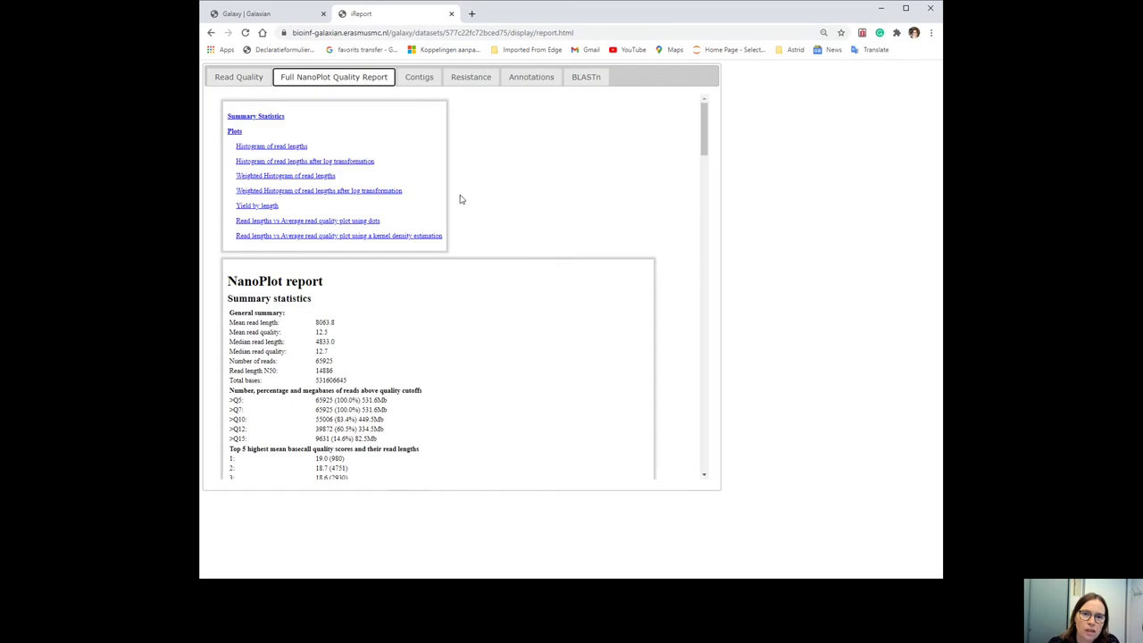
pyautogui.scroll(-10, 551, 263)
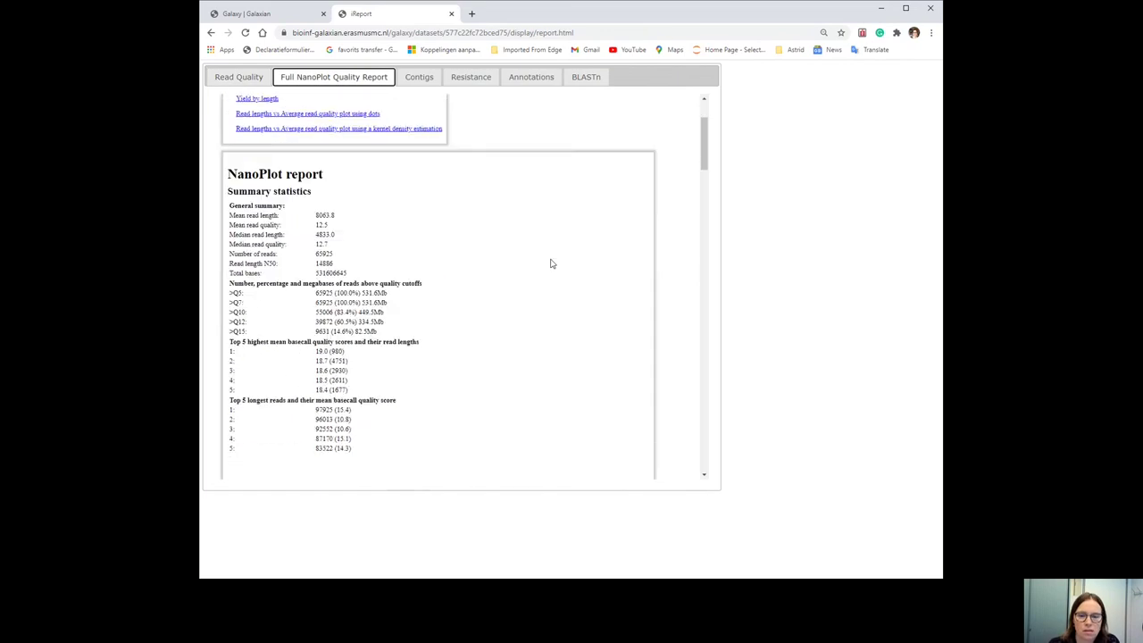
pyautogui.scroll(-10, 551, 263)
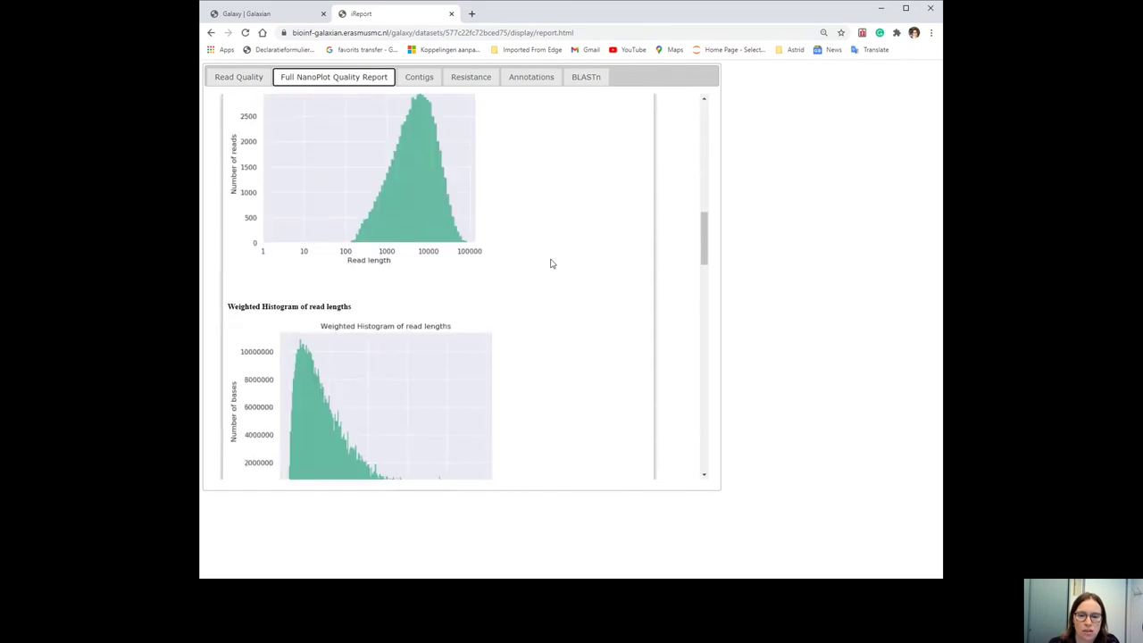
pyautogui.scroll(-10, 551, 263)
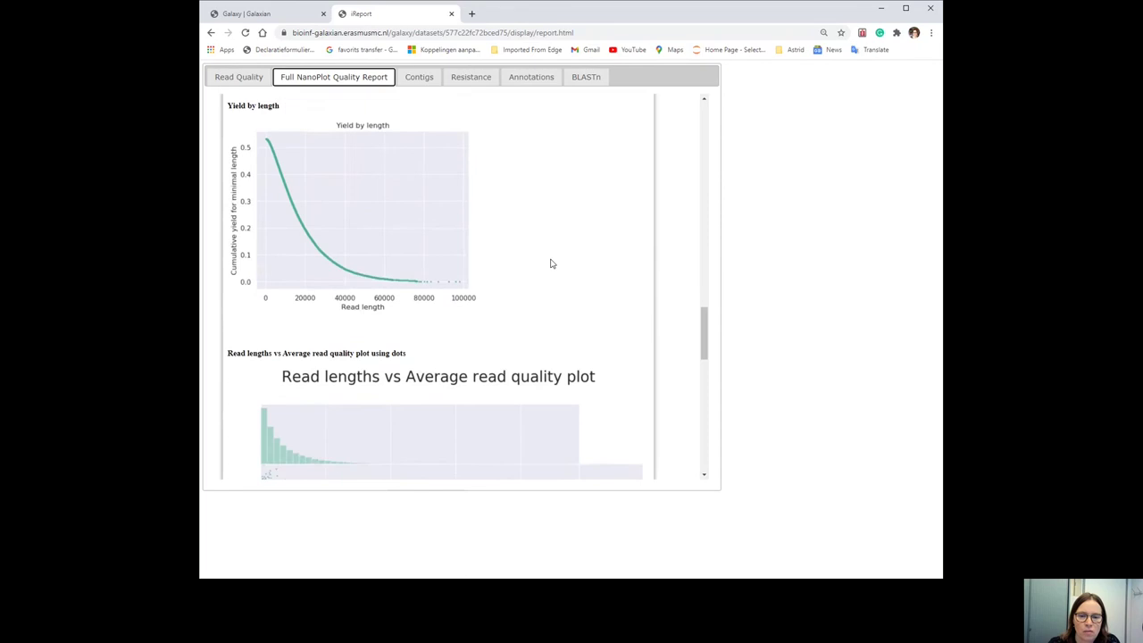
pyautogui.scroll(-3, 551, 263)
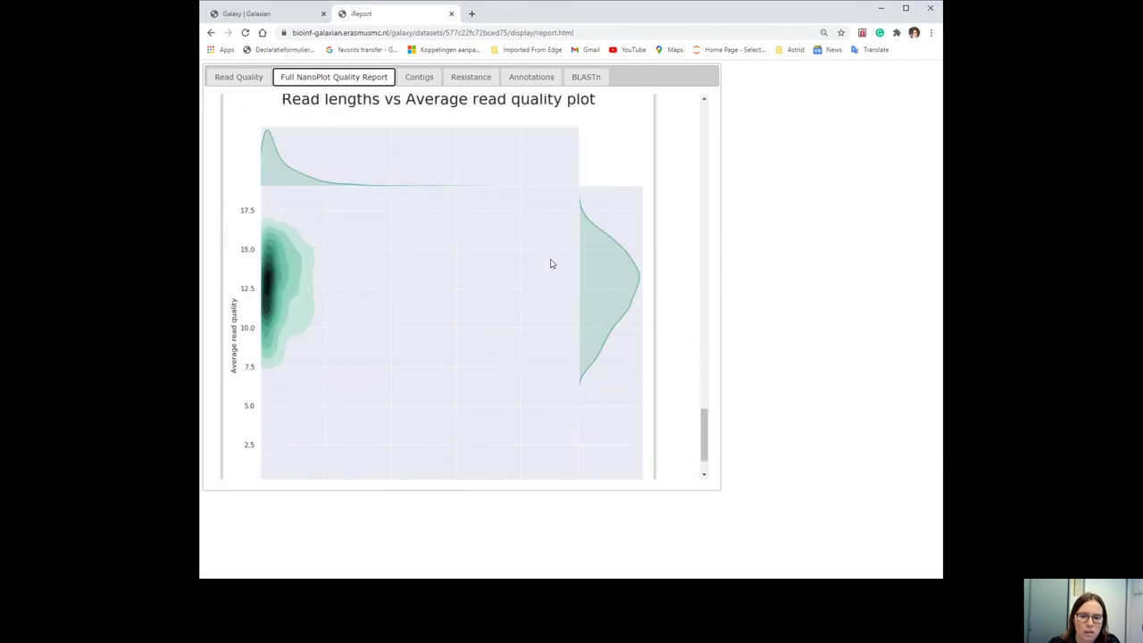
pyautogui.scroll(15, 551, 264)
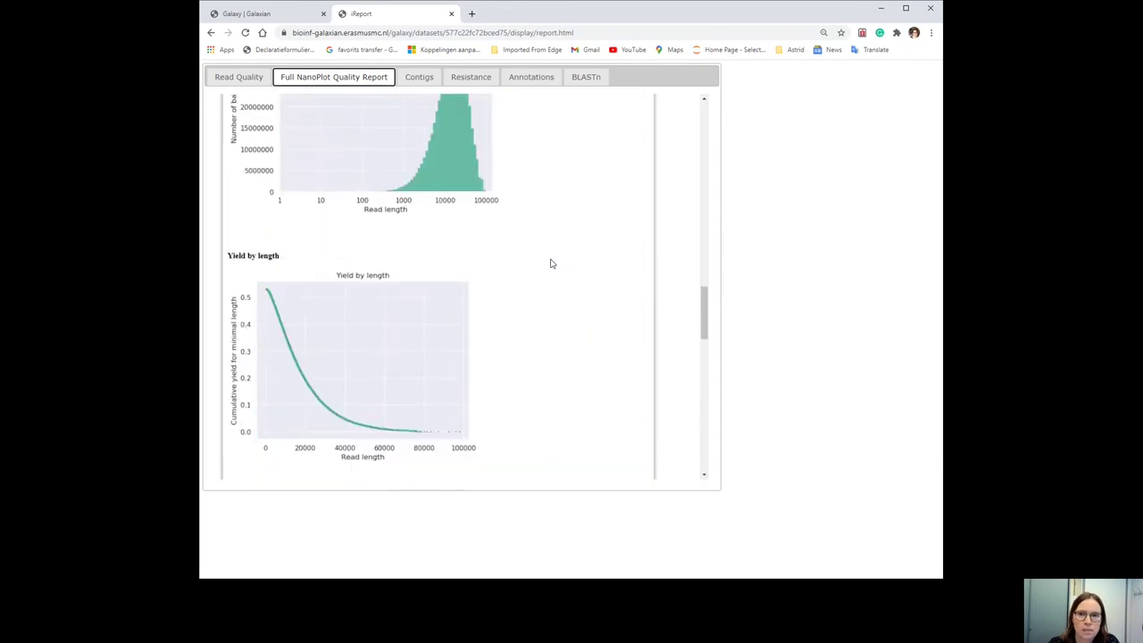
pyautogui.scroll(20, 551, 264)
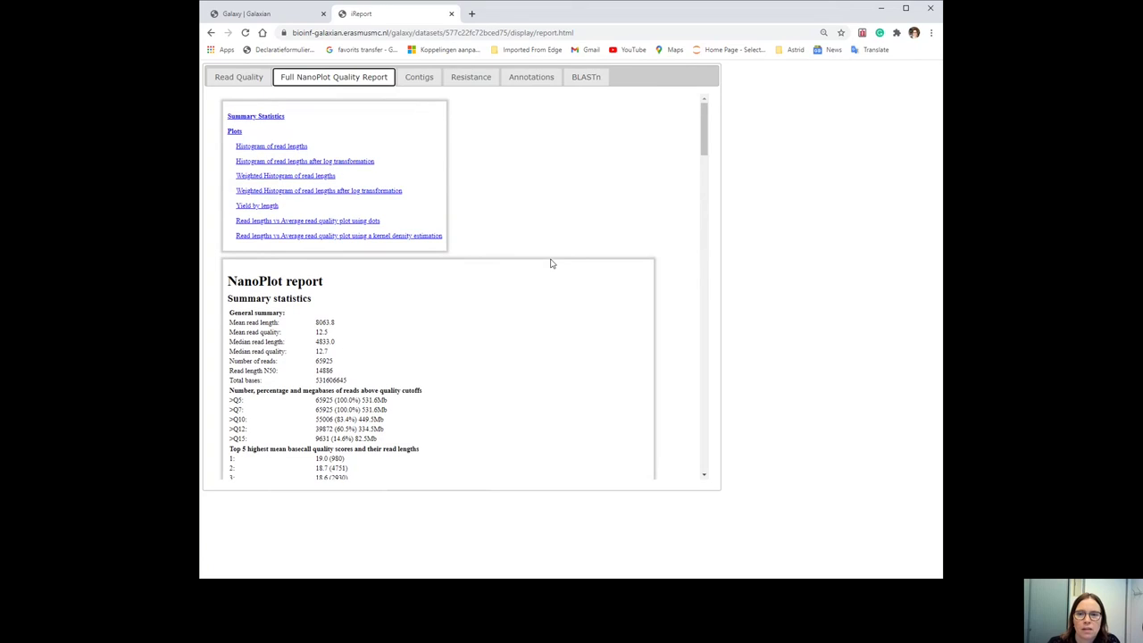
# Step: View the assembled contigs graph together with the contig length table
pyautogui.click(419, 78)
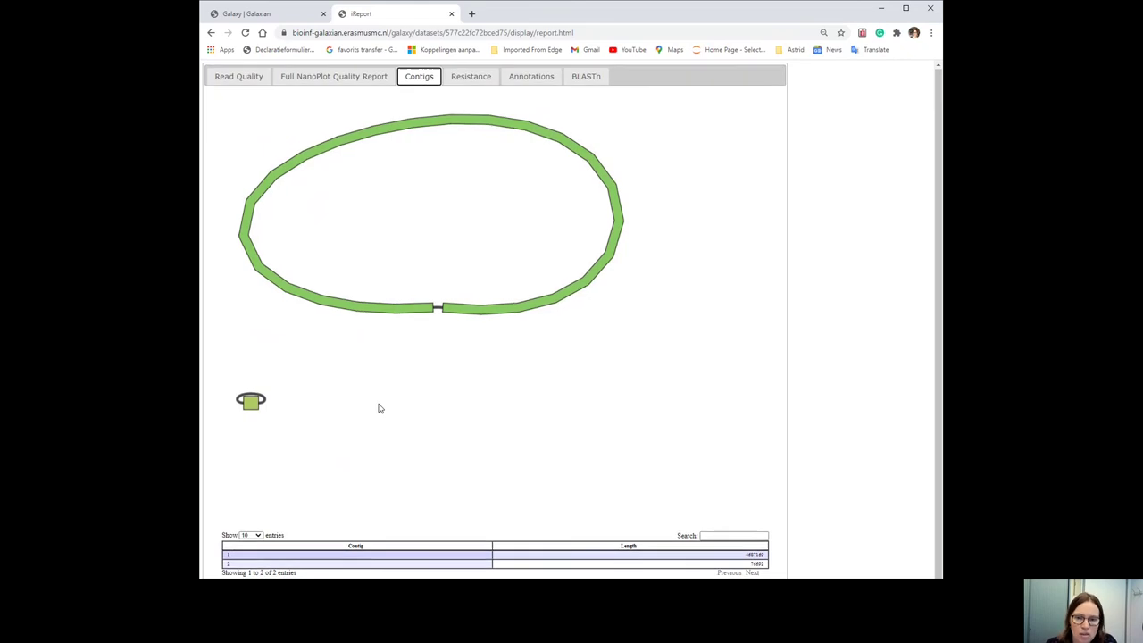
pyautogui.scroll(-1, 379, 408)
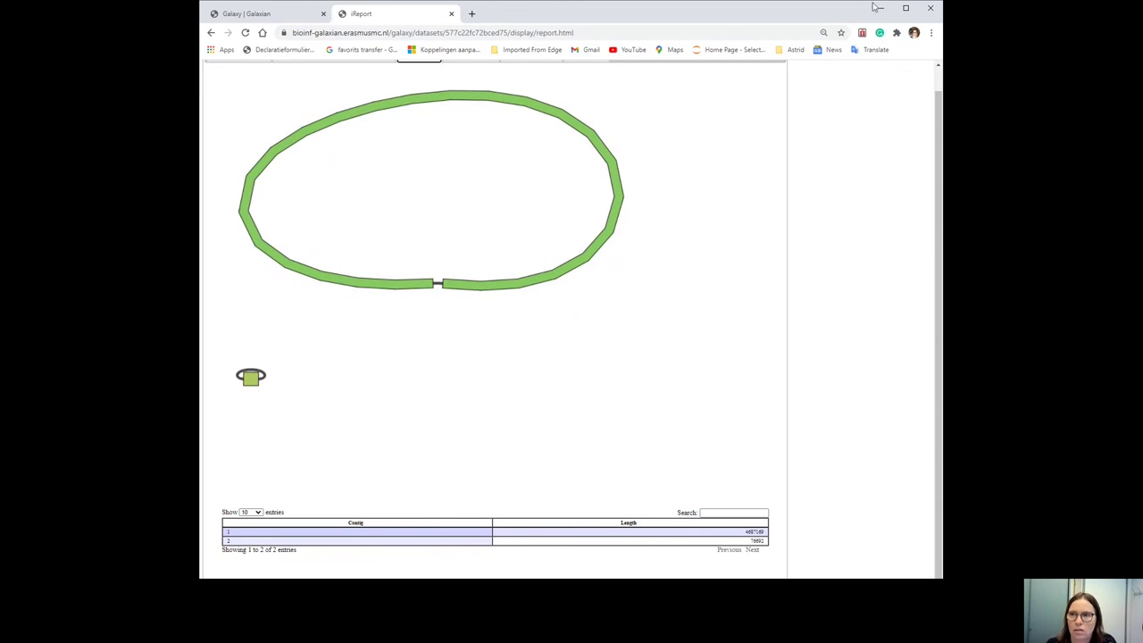
pyautogui.doubleClick(848, 12)
pyautogui.scroll(-1, 617, 334)
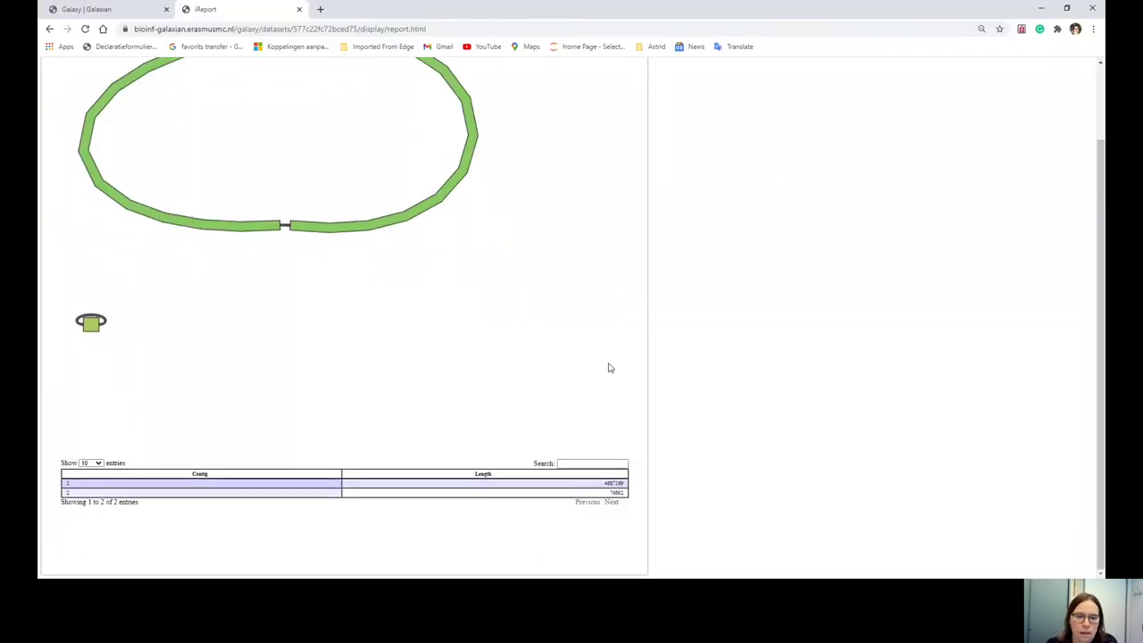
pyautogui.click(1069, 8)
pyautogui.scroll(1, 378, 273)
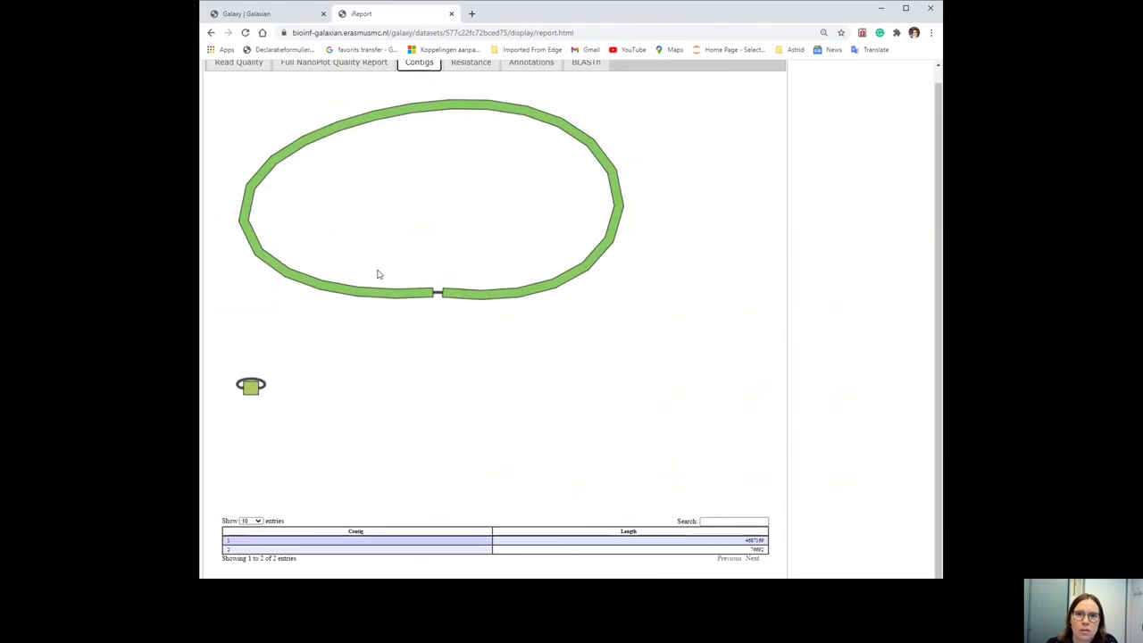
# Step: Open the resistance results and examine the resistance gene table and the outer tracks of the Circos plot
pyautogui.click(473, 79)
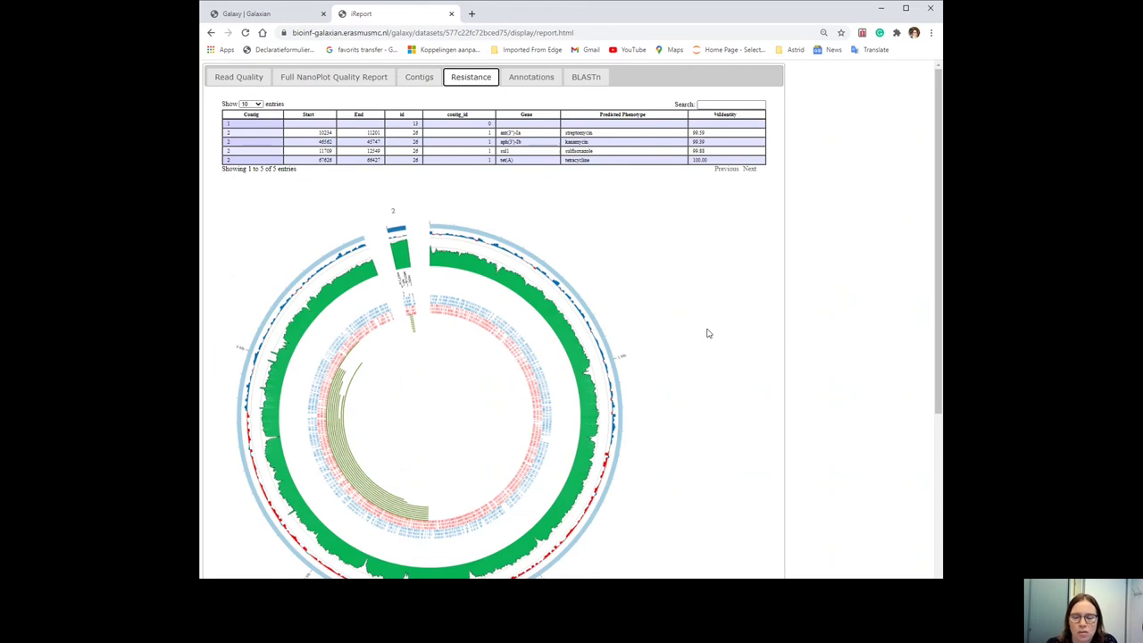
pyautogui.scroll(-2, 708, 333)
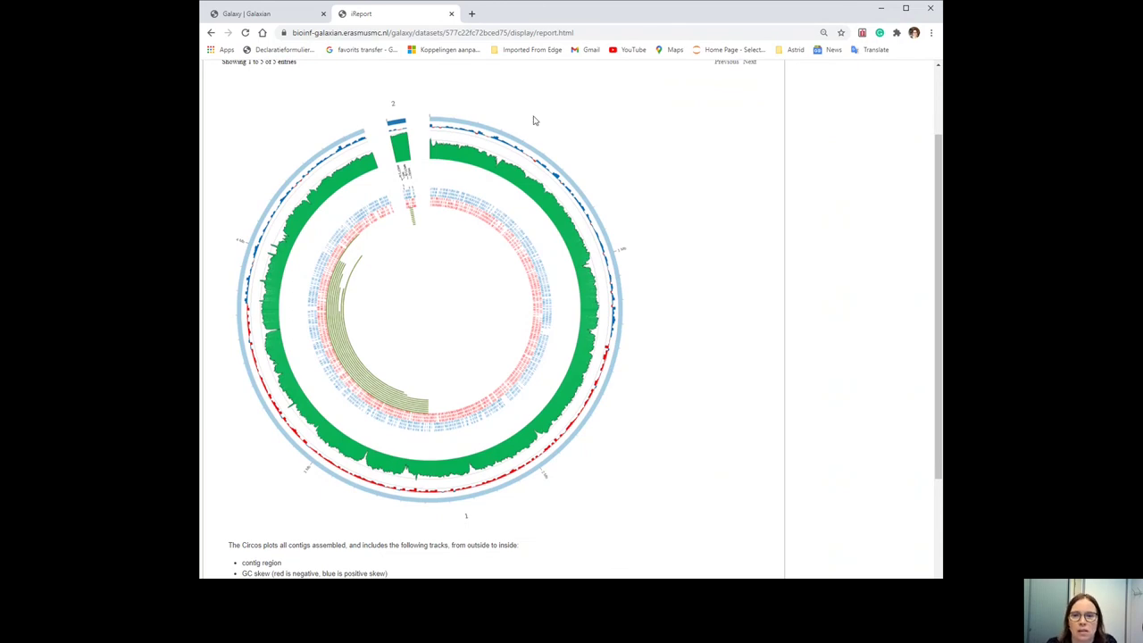
pyautogui.scroll(3, 533, 115)
pyautogui.scroll(-3, 429, 117)
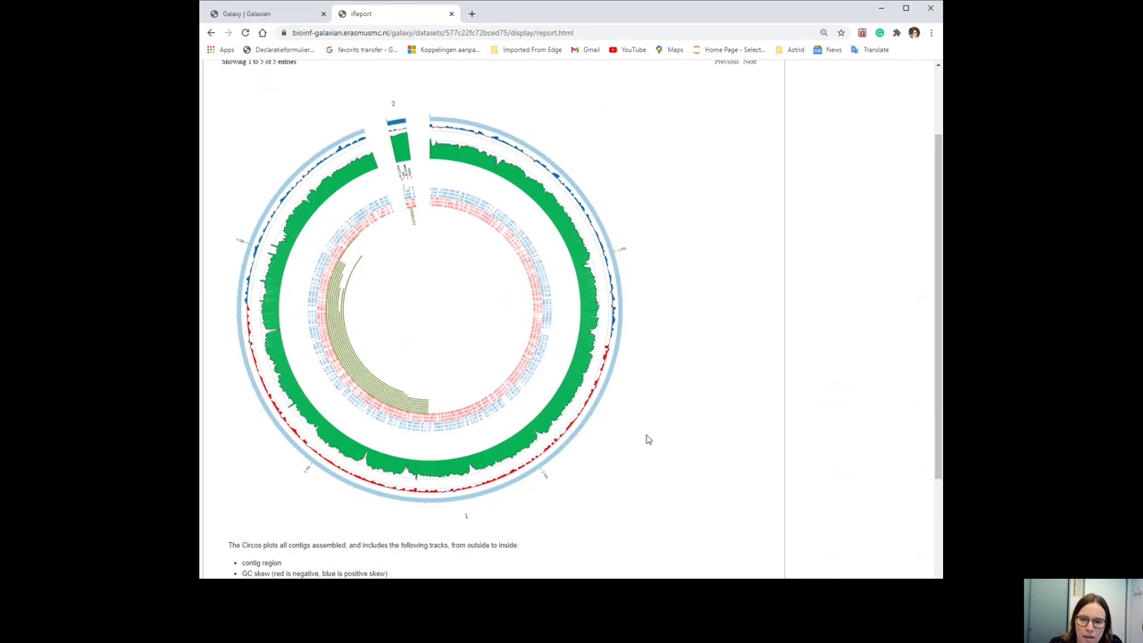
pyautogui.scroll(5, 645, 436)
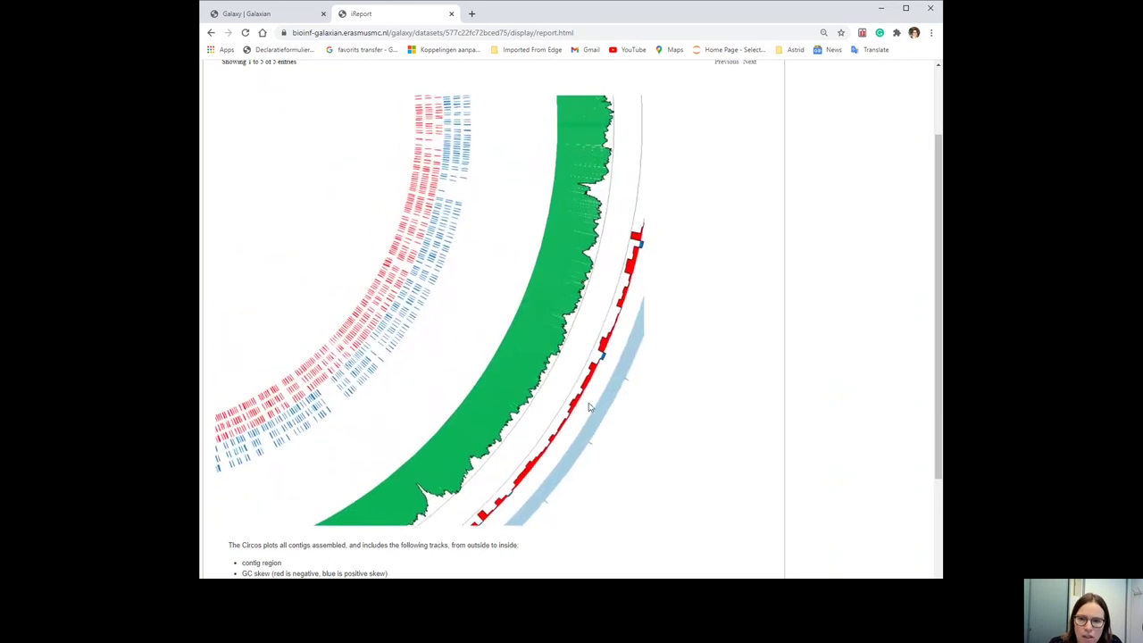
pyautogui.scroll(-5, 576, 401)
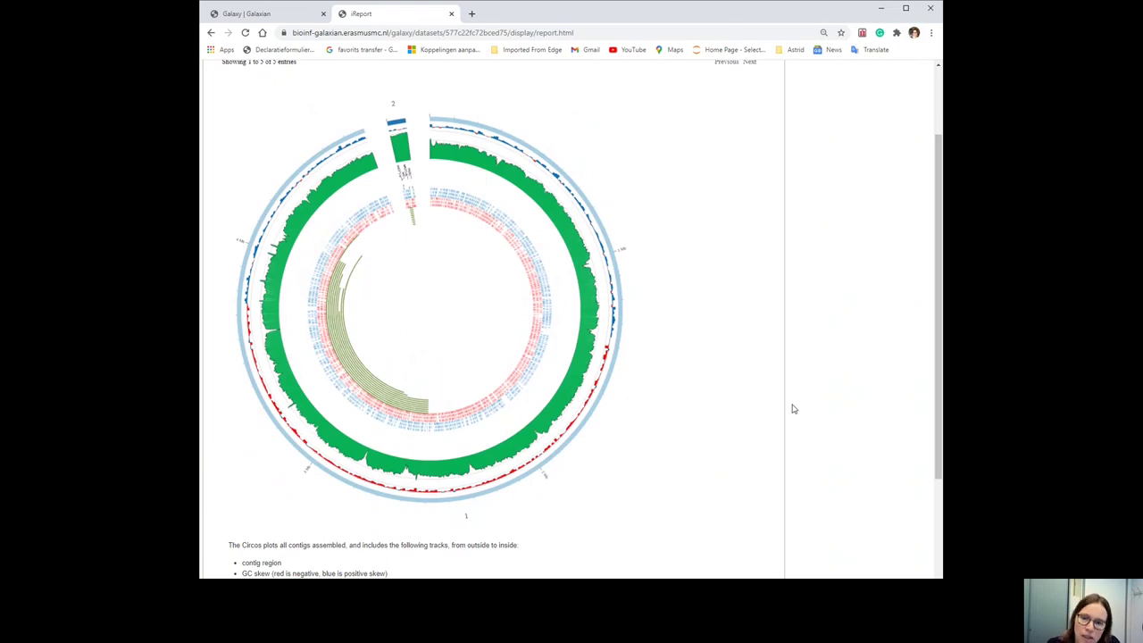
# Step: Inspect the green track and the inner red and blue tracks along the lower part of contig 1 in the Circos plot
pyautogui.scroll(5, 471, 511)
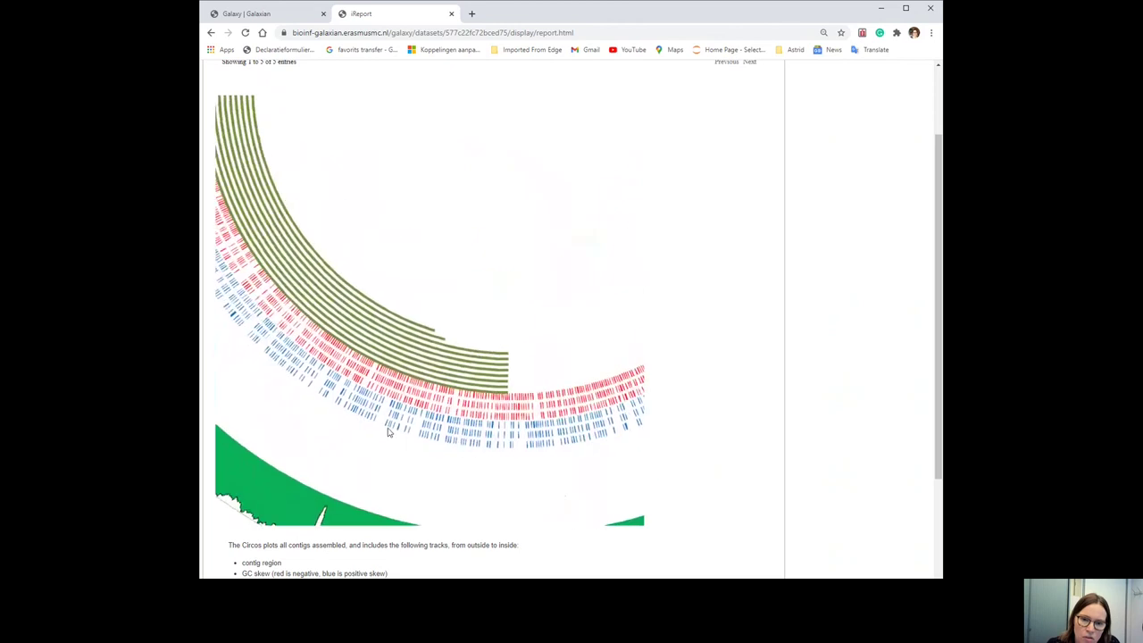
pyautogui.scroll(3, 380, 442)
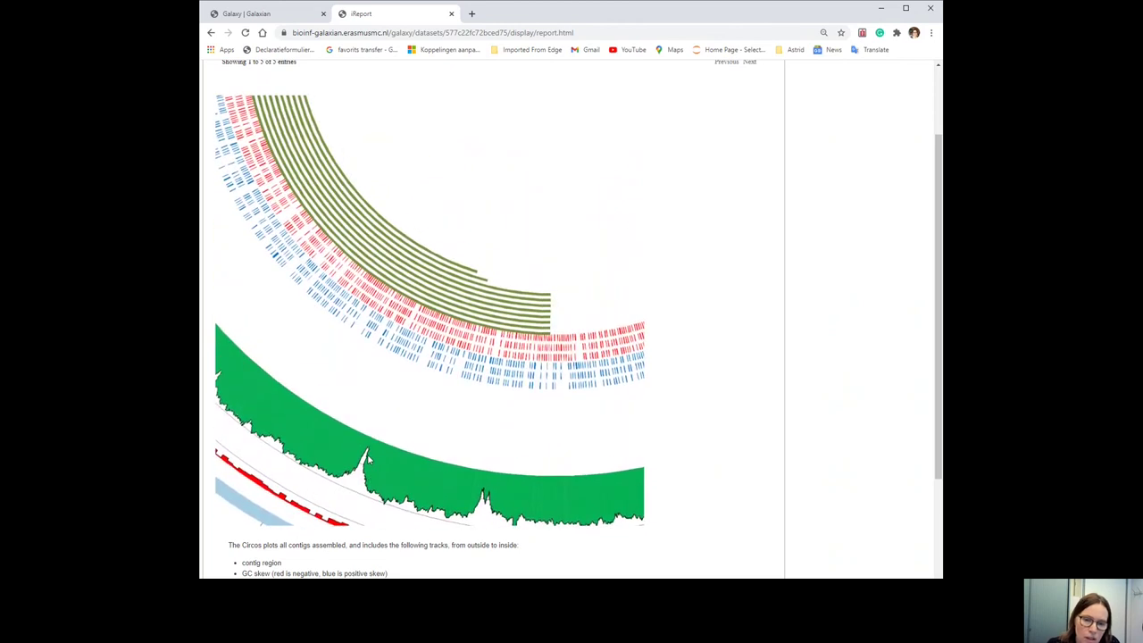
pyautogui.scroll(2, 367, 459)
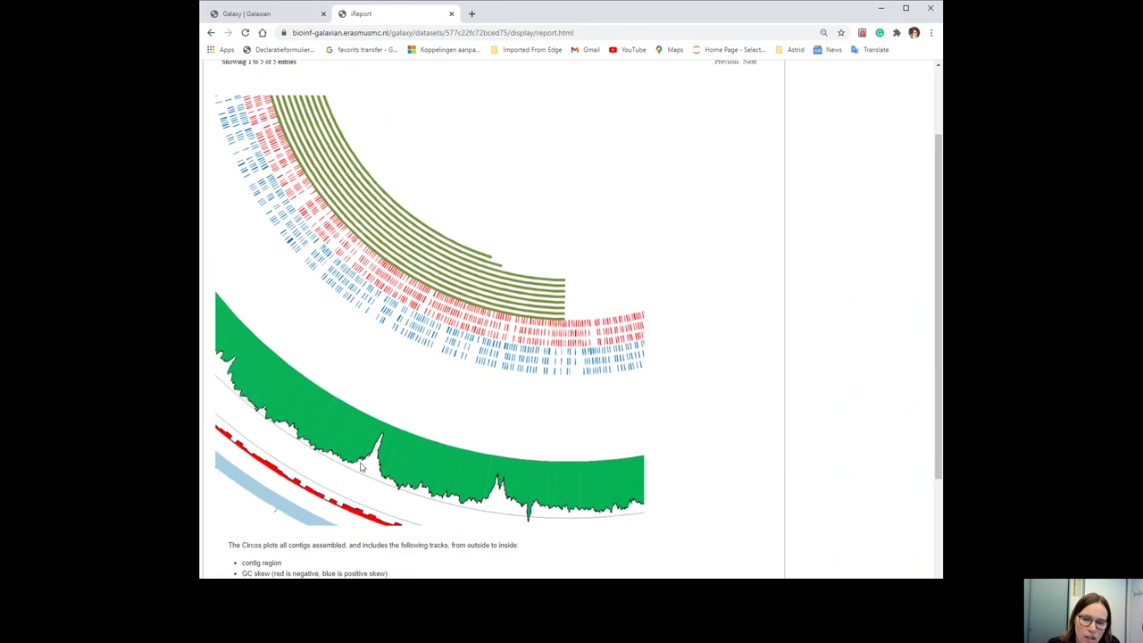
pyautogui.scroll(-2, 367, 459)
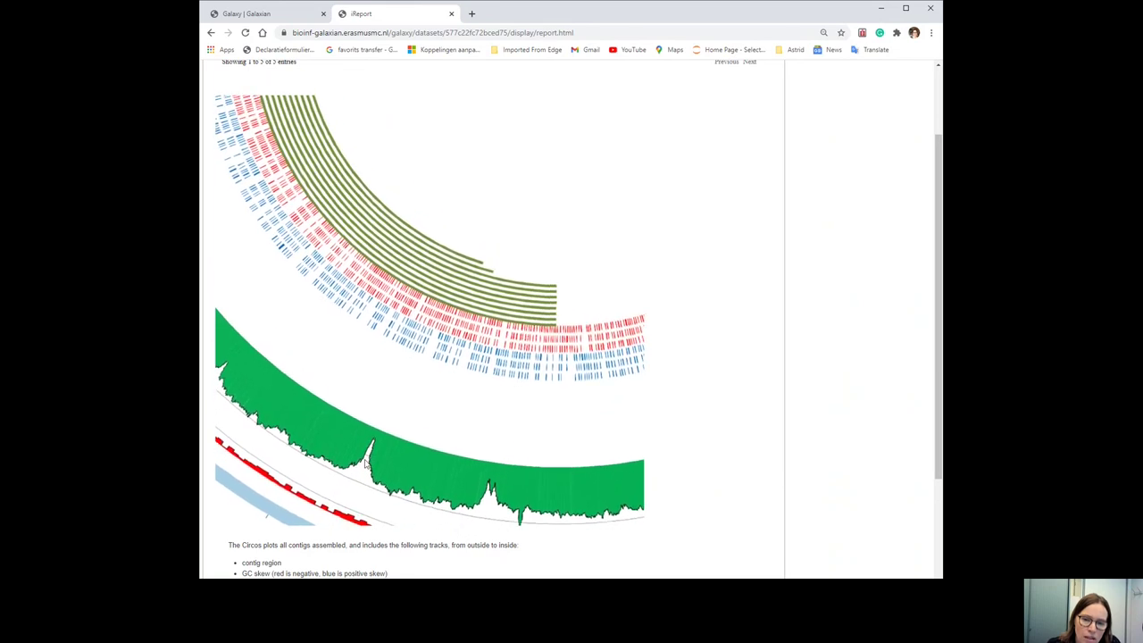
pyautogui.scroll(2, 358, 475)
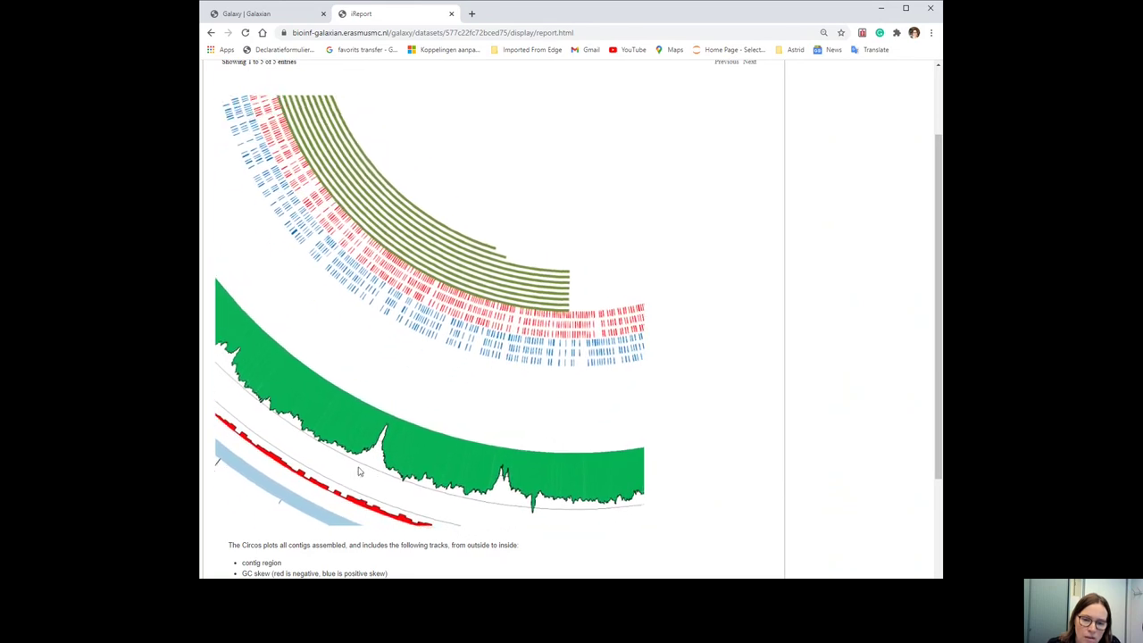
pyautogui.scroll(-10, 360, 467)
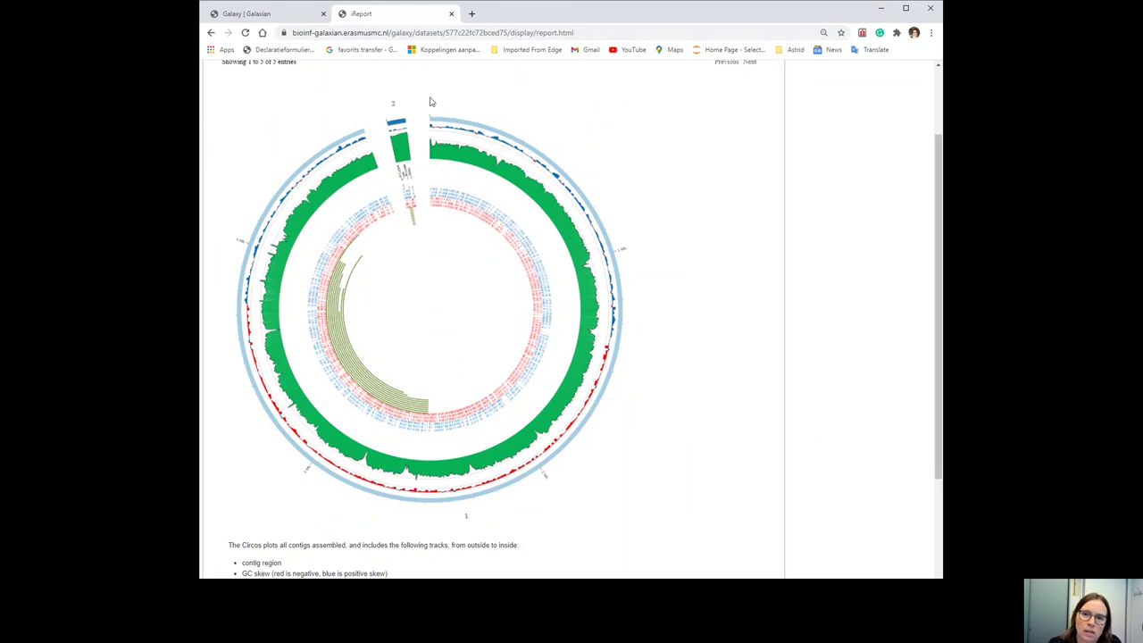
# Step: Examine contig 2 and its resistance gene labels up close in the Circos plot, and return to the resistance table
pyautogui.scroll(3, 424, 104)
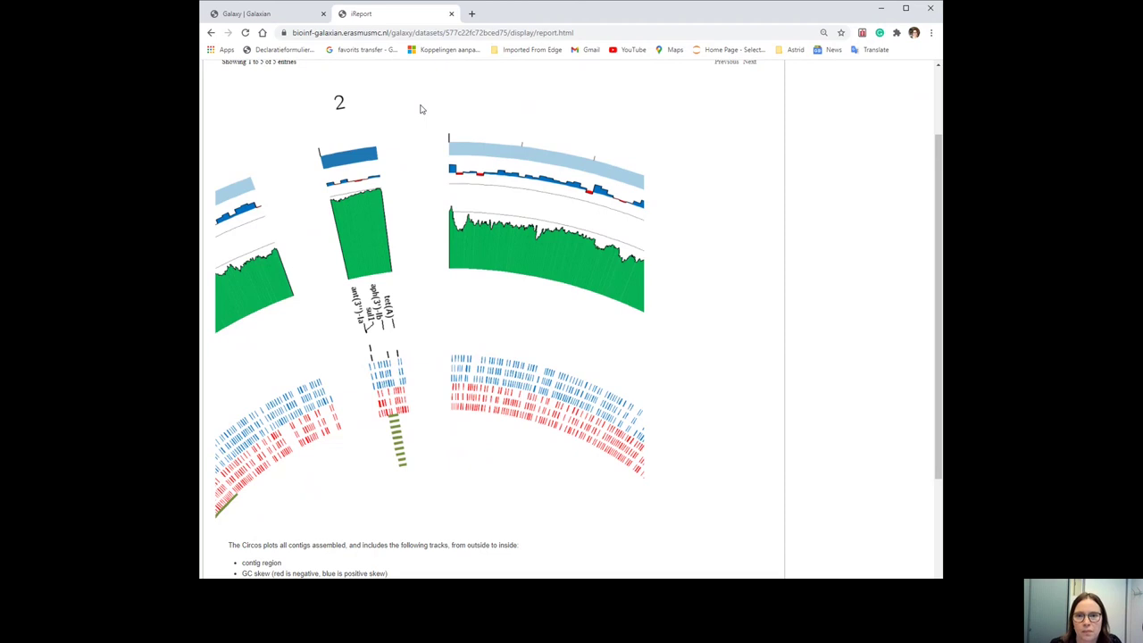
pyautogui.scroll(-5, 438, 89)
pyautogui.scroll(5, 485, 206)
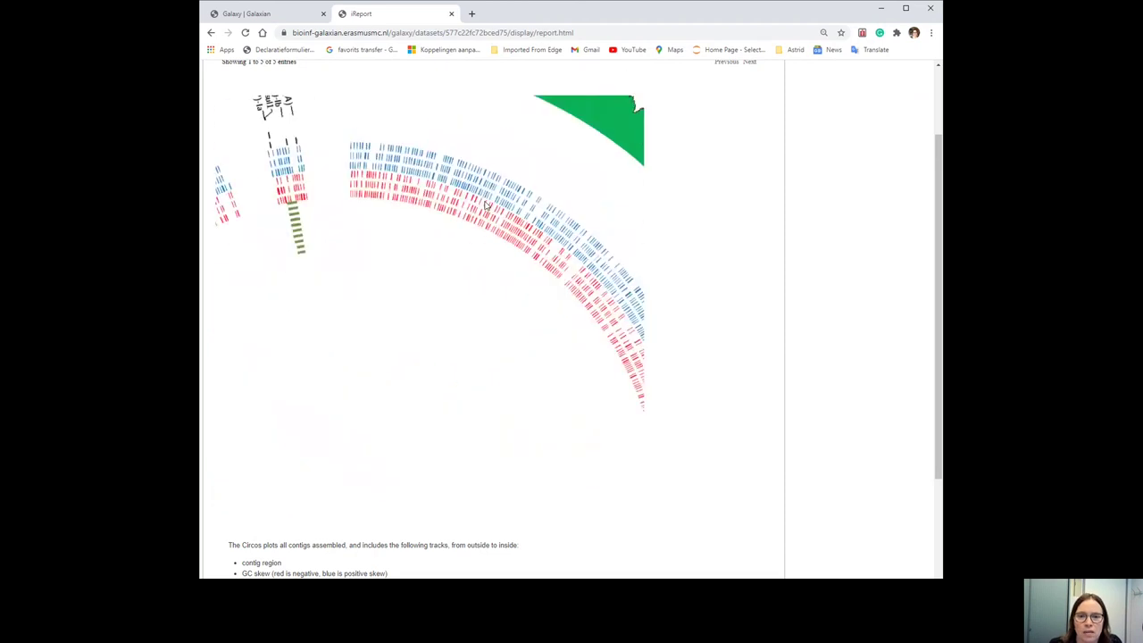
pyautogui.scroll(-3, 439, 153)
pyautogui.scroll(1, 434, 158)
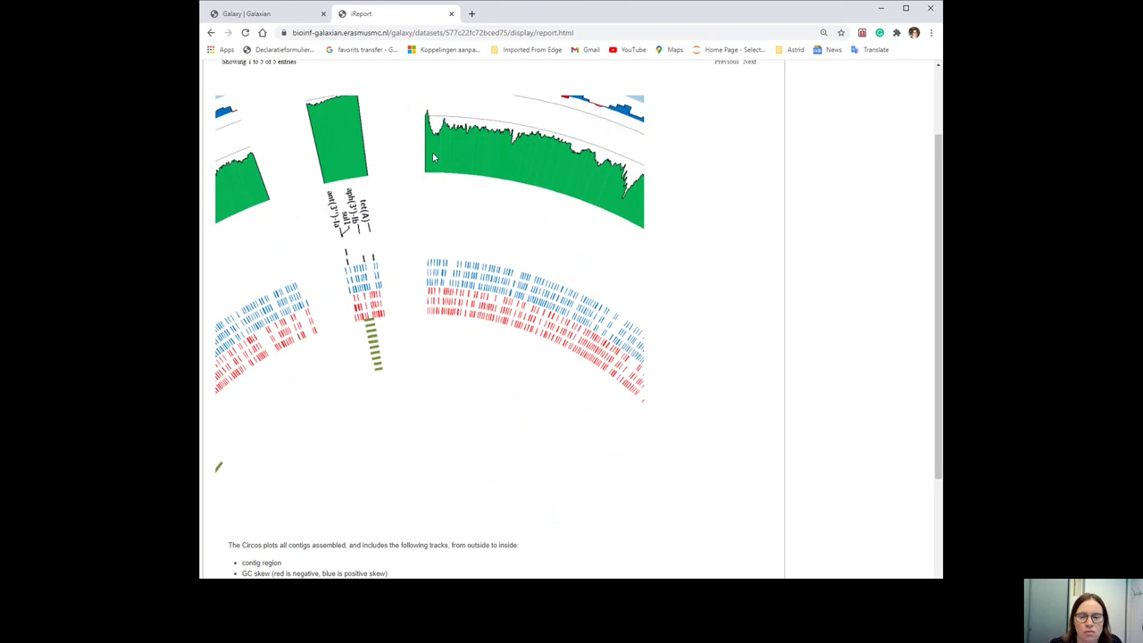
pyautogui.scroll(-4, 433, 159)
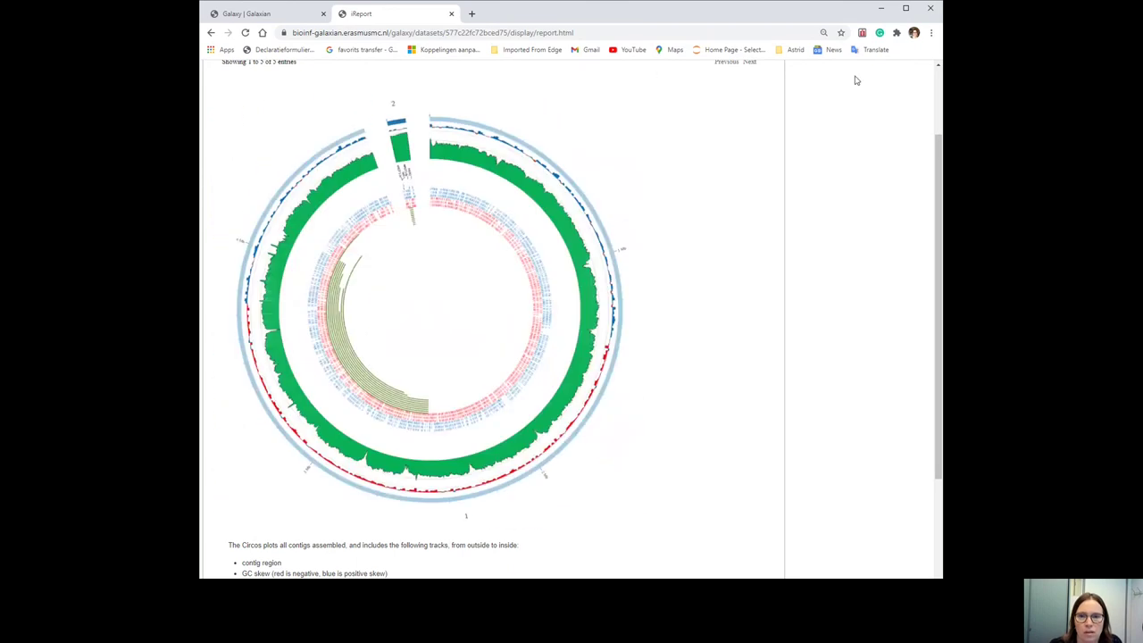
pyautogui.scroll(3, 824, 254)
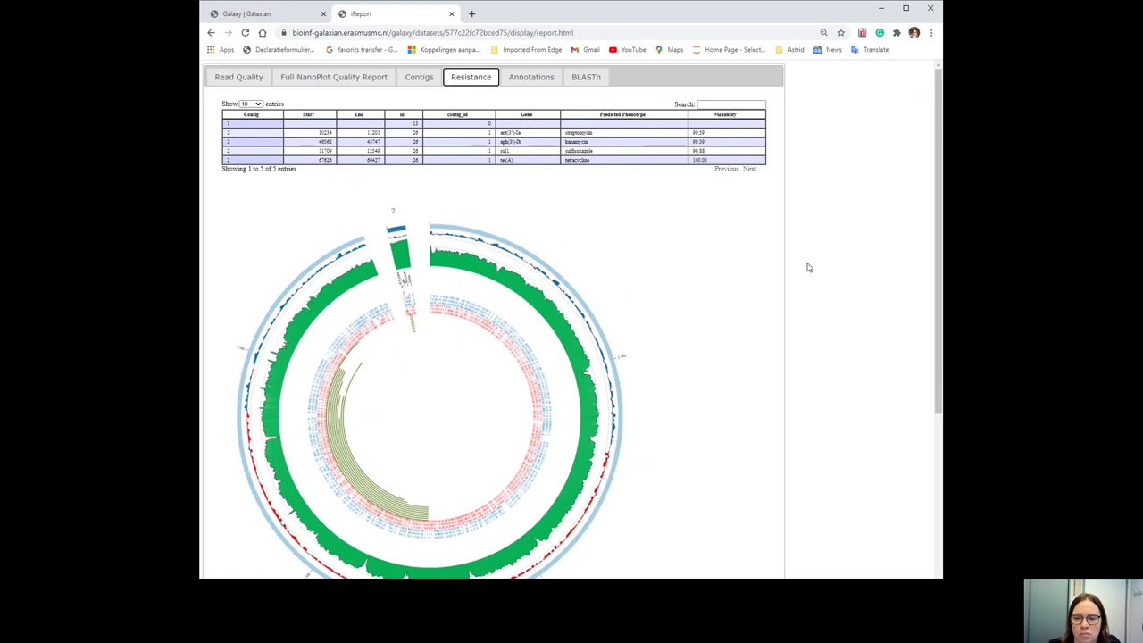
# Step: View the table of Prokka annotations and check its options for the number of entries shown
pyautogui.click(539, 78)
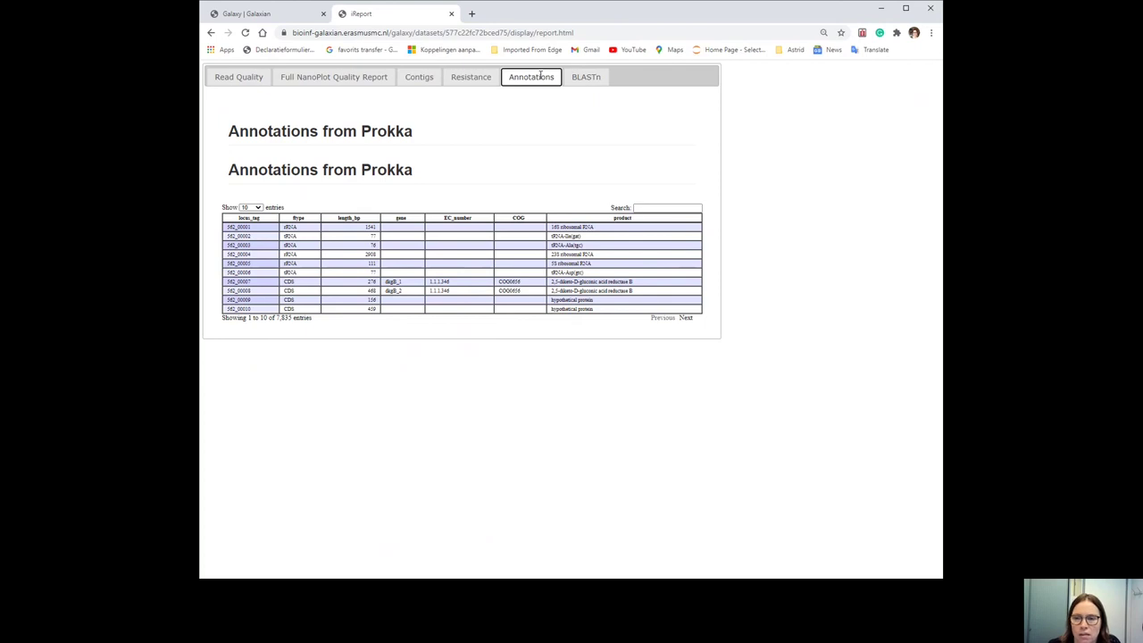
pyautogui.click(262, 211)
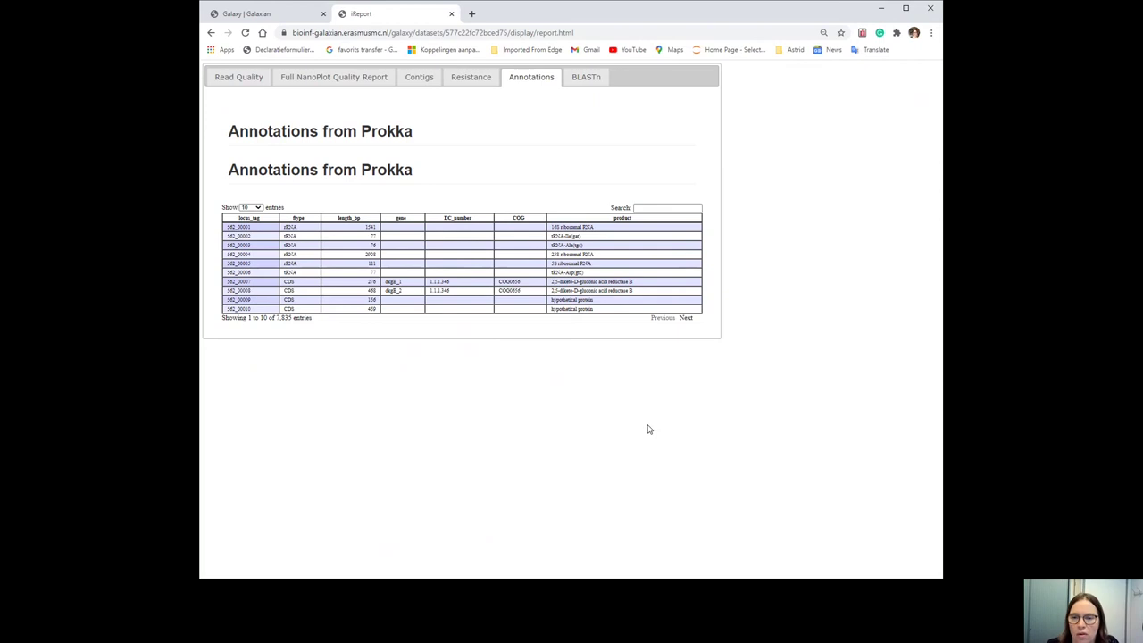
# Step: Open the BLASTn results and set the table to show 25 entries so hits for both contigs can be reviewed
pyautogui.click(587, 77)
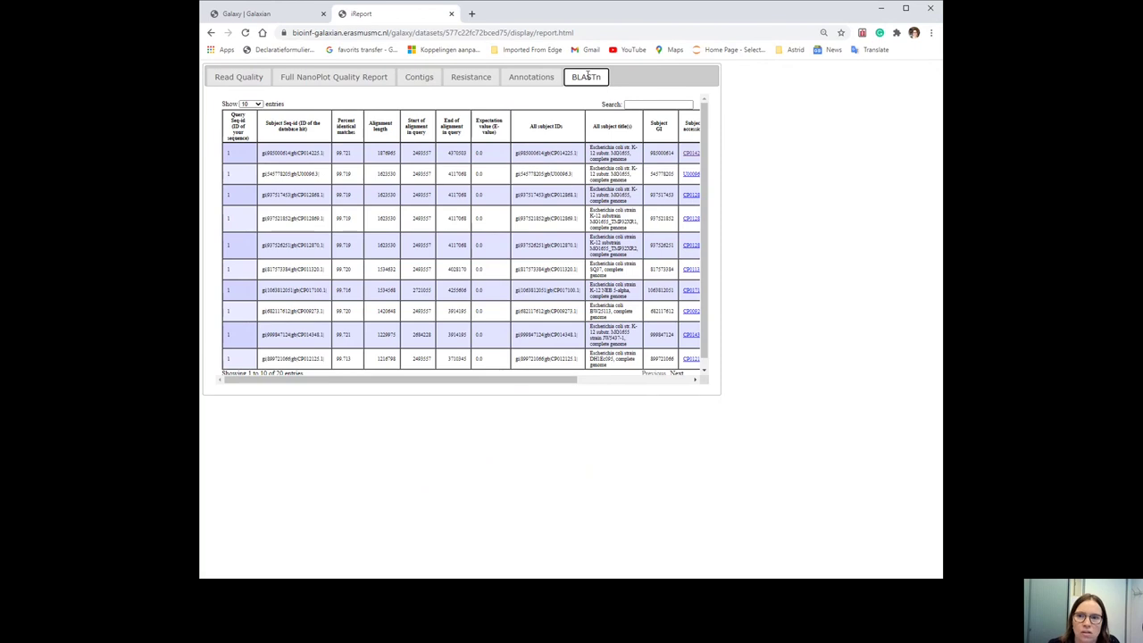
pyautogui.moveTo(561, 380); pyautogui.dragTo(464, 386)
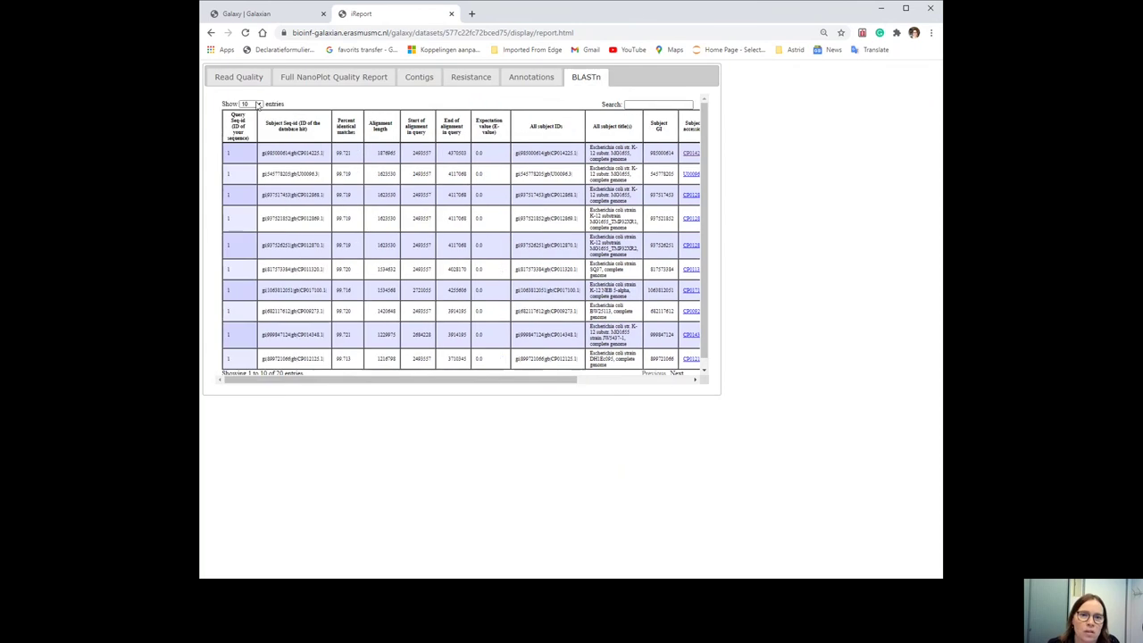
pyautogui.click(255, 104)
pyautogui.click(253, 122)
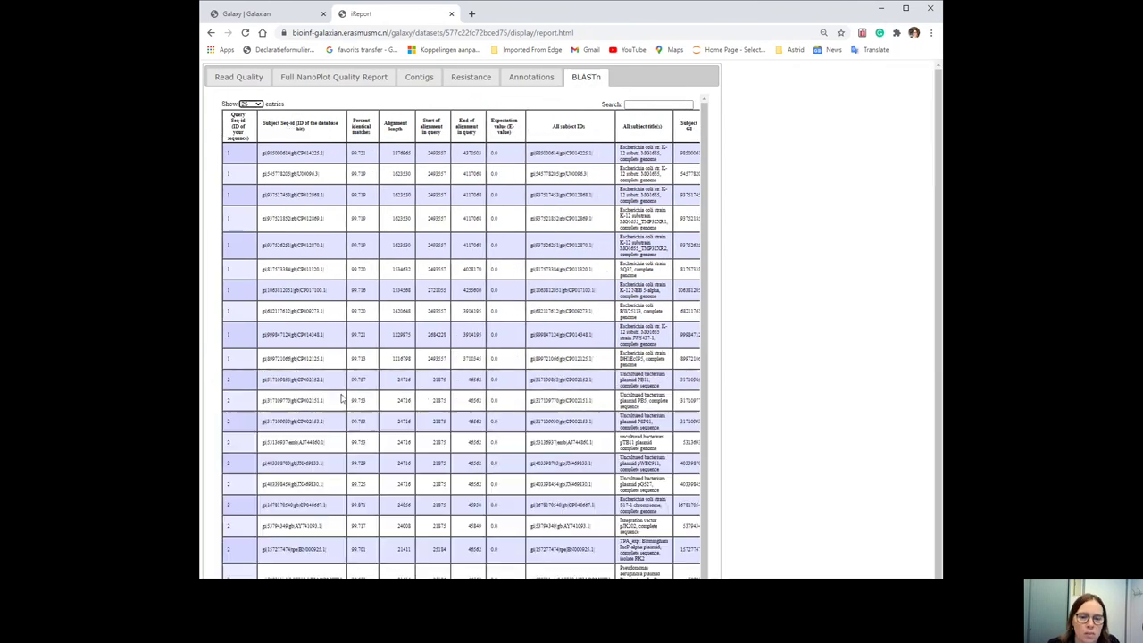
pyautogui.scroll(-1, 340, 399)
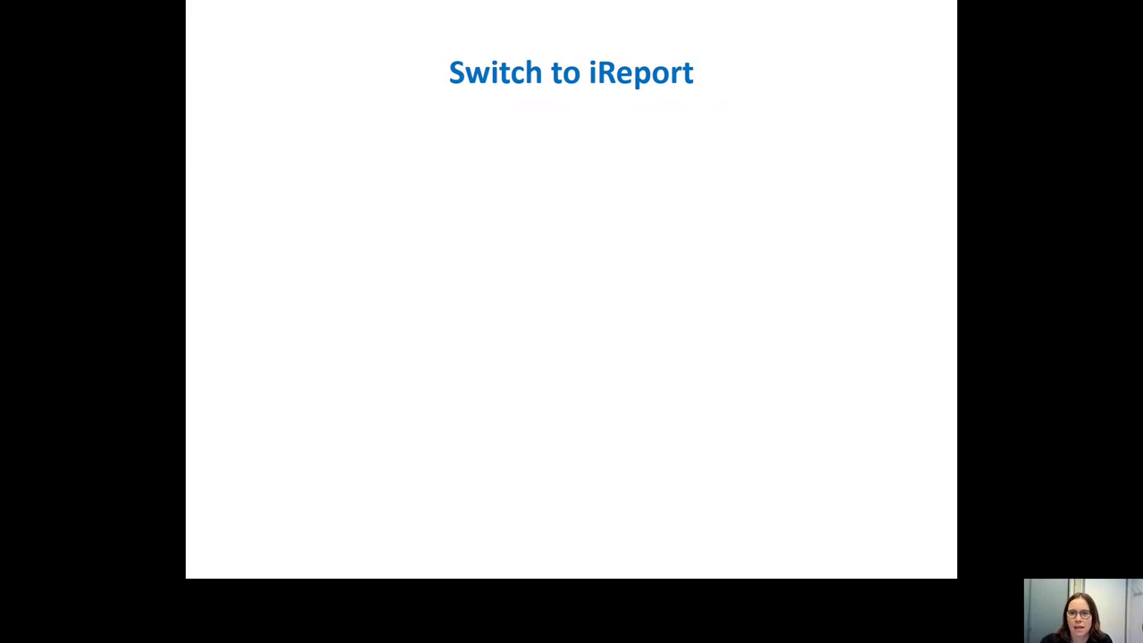
pyautogui.click(850, 524)
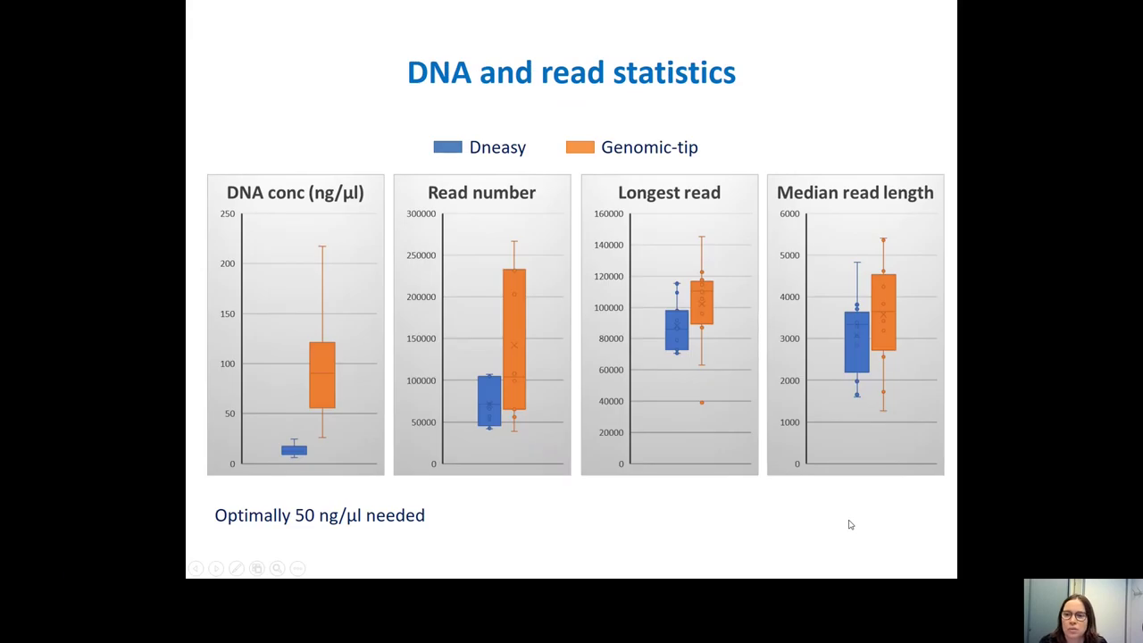